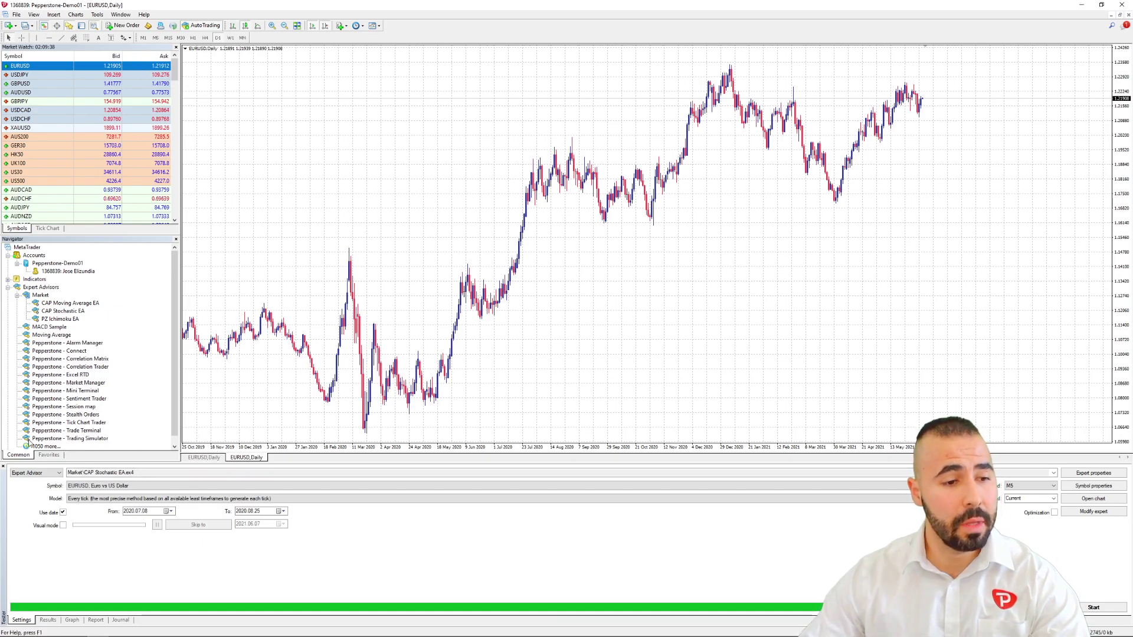
click(5, 465)
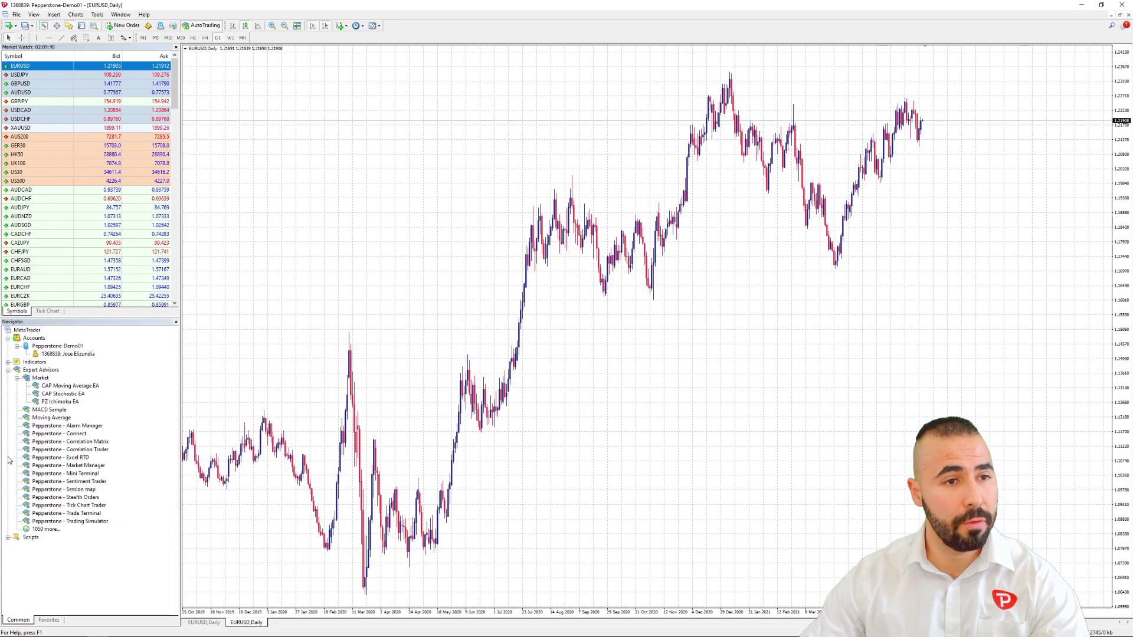
click(36, 15)
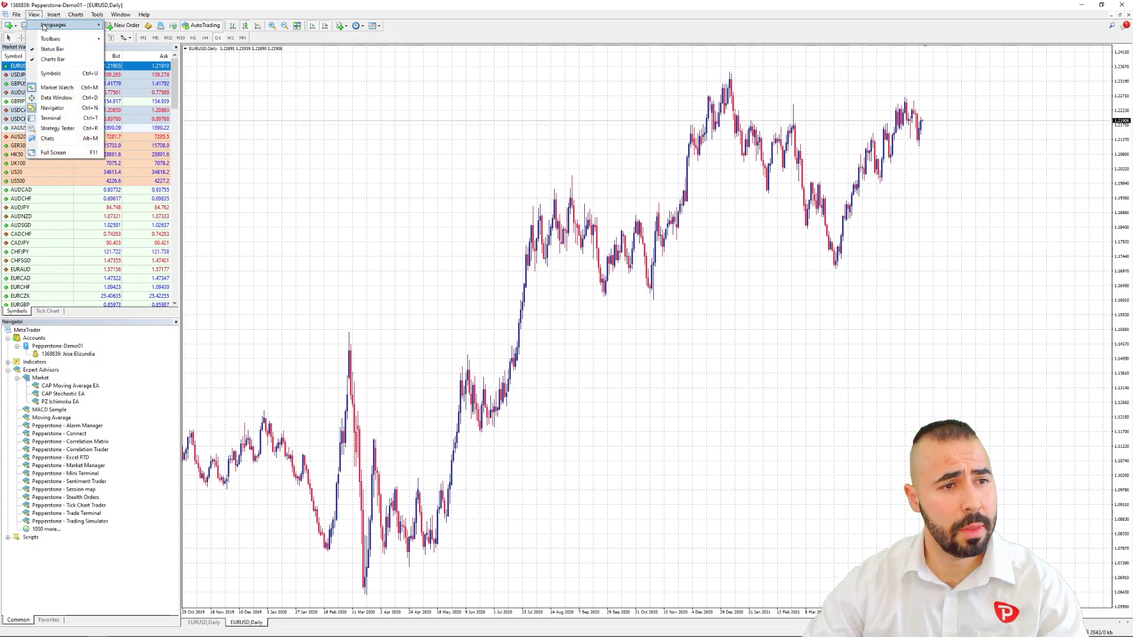
click(58, 128)
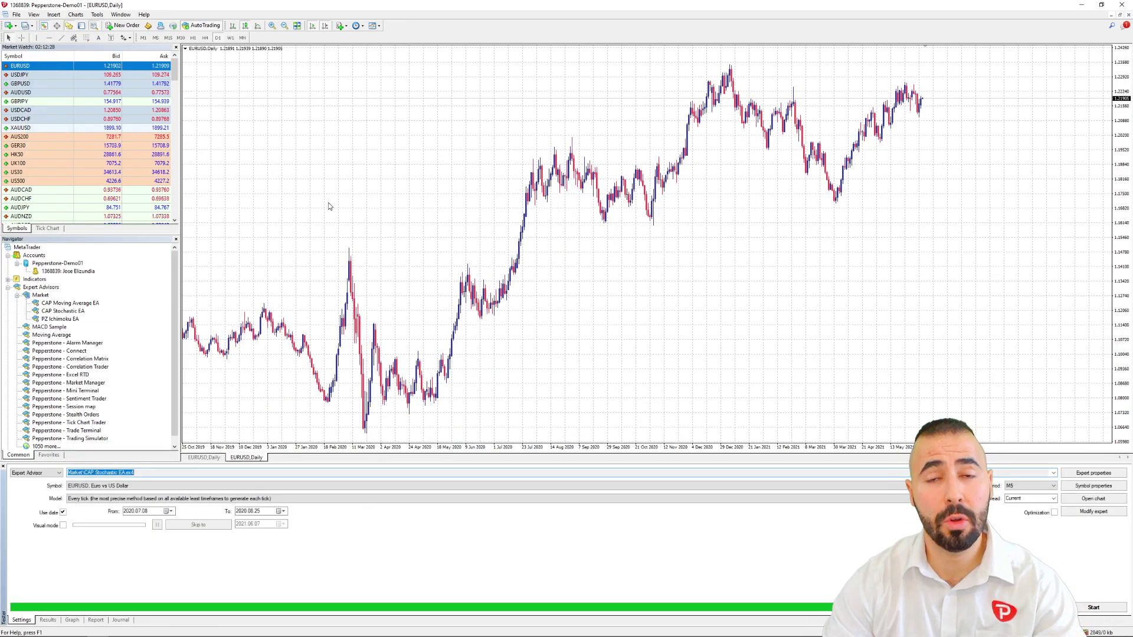
key(ctrl+r)
key(ctrl+r)
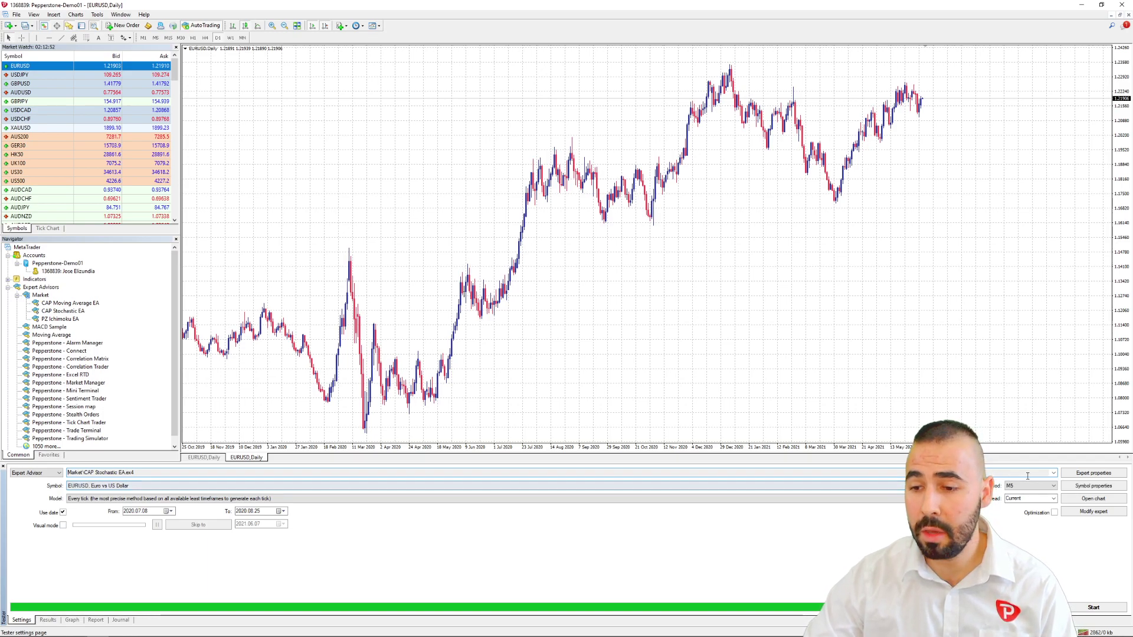
click(358, 487)
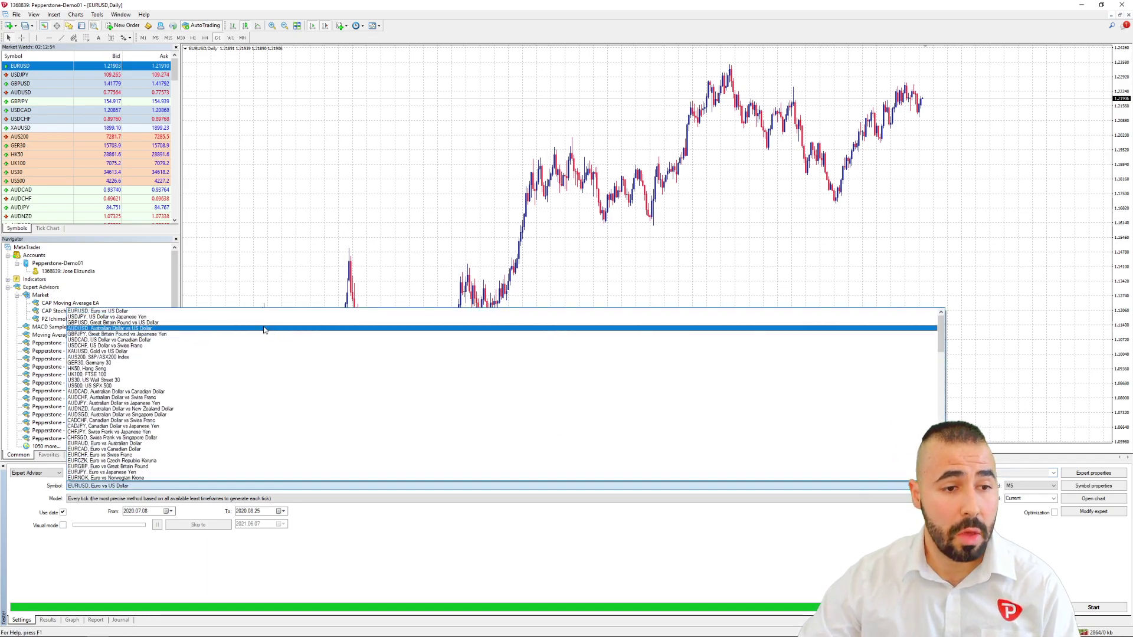
click(230, 313)
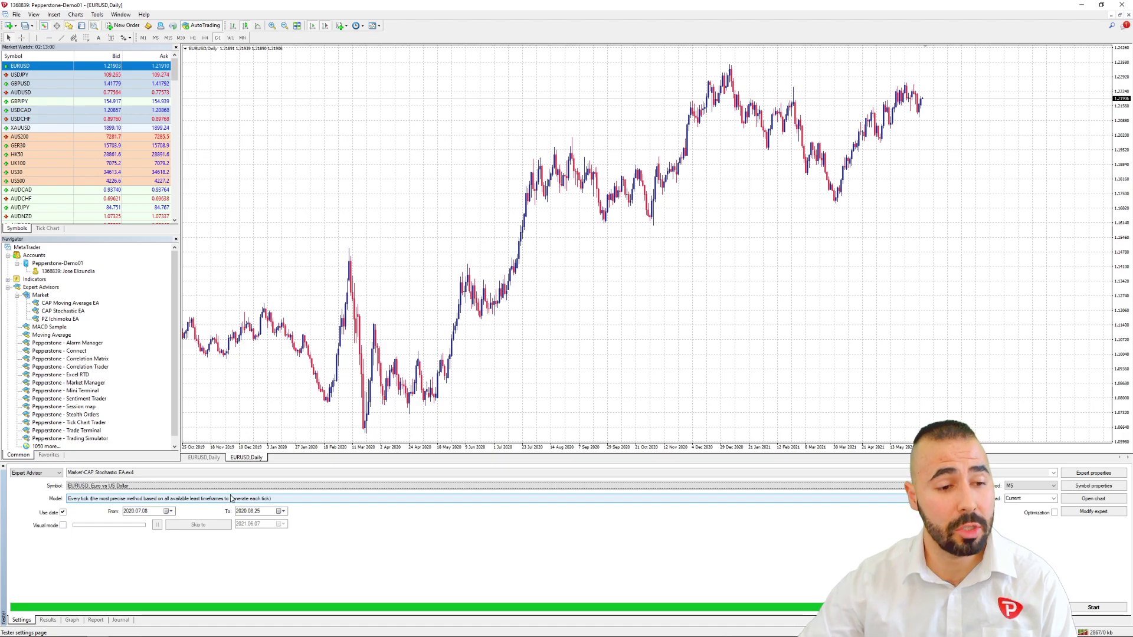
click(135, 500)
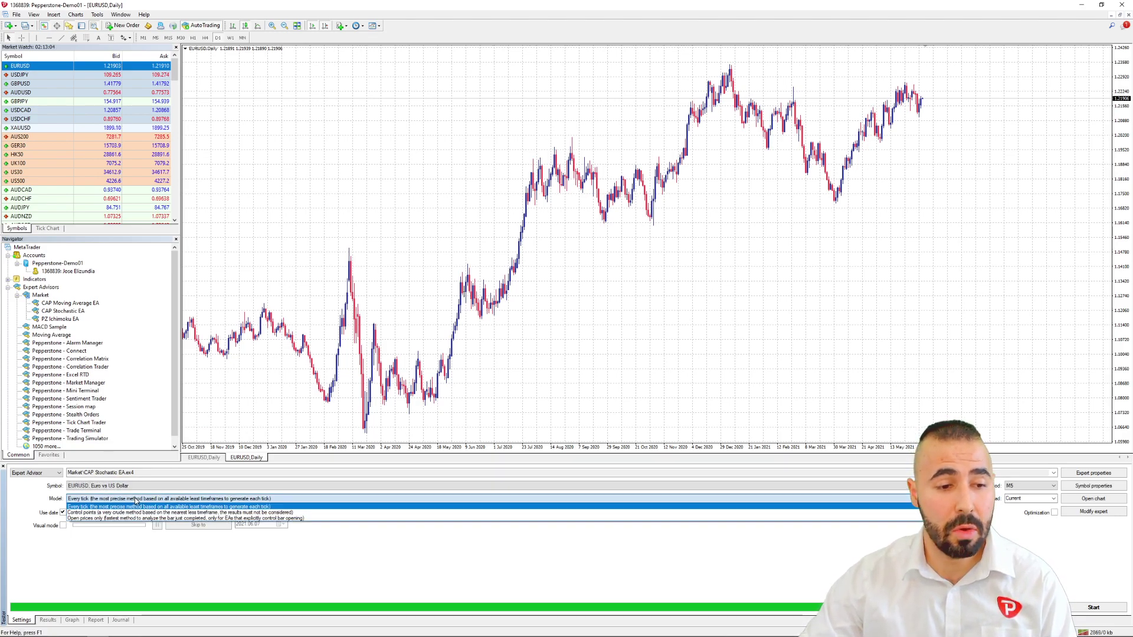
click(136, 504)
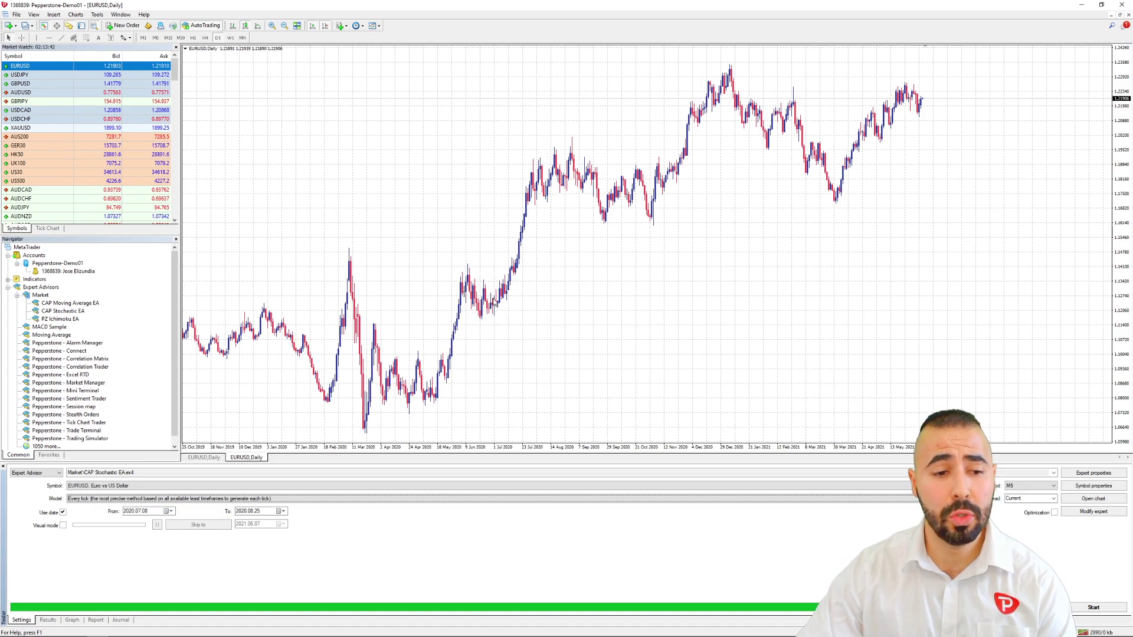
click(22, 37)
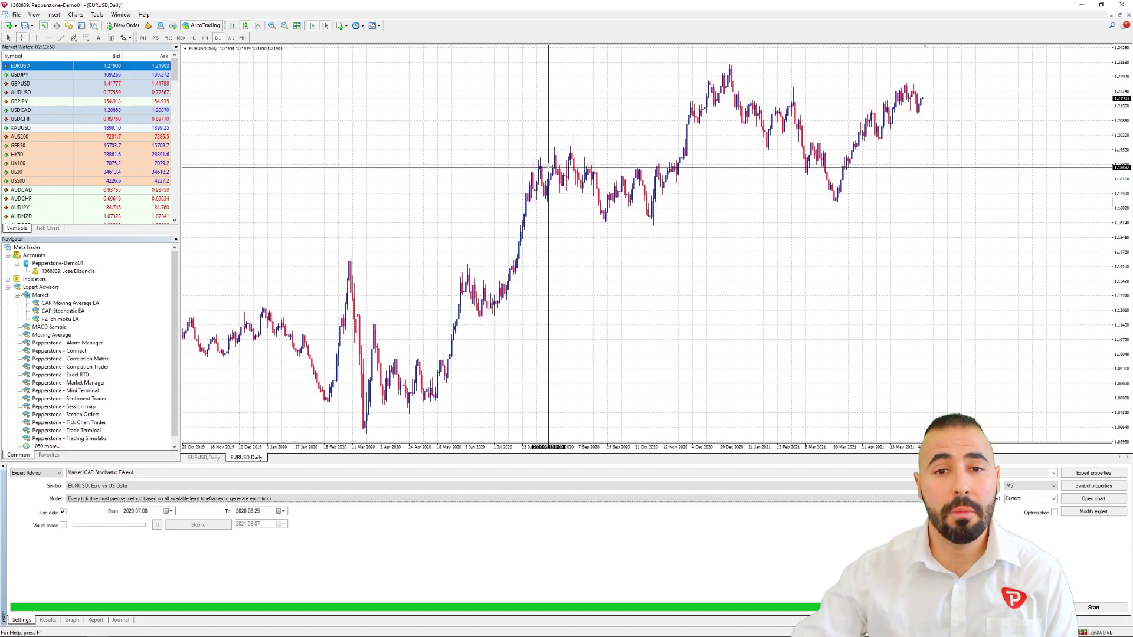
click(526, 165)
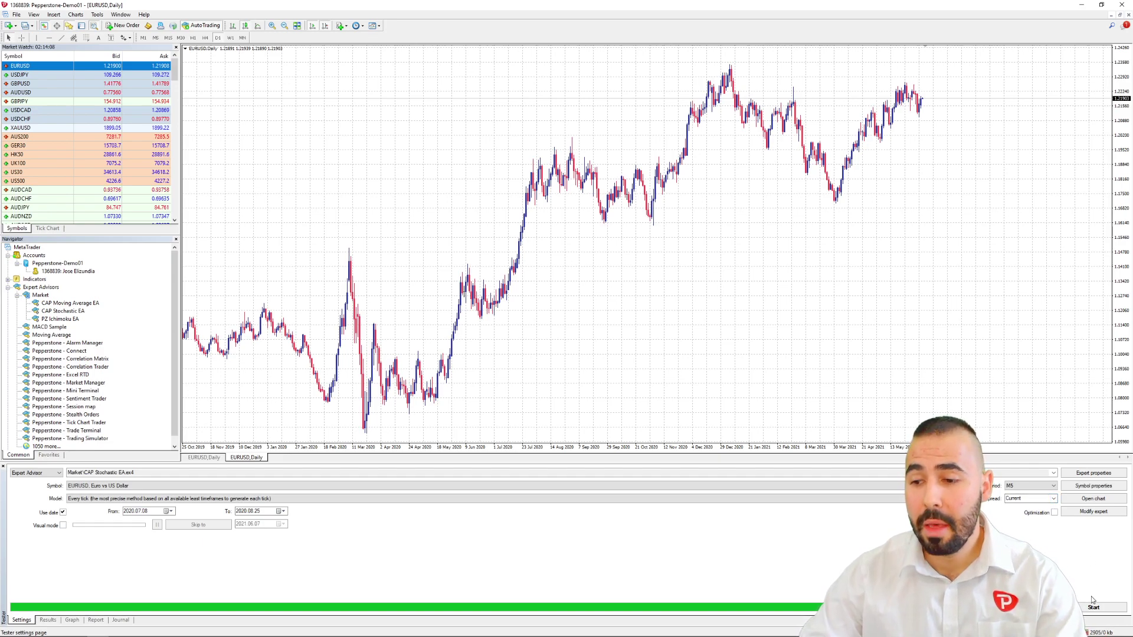
click(1092, 473)
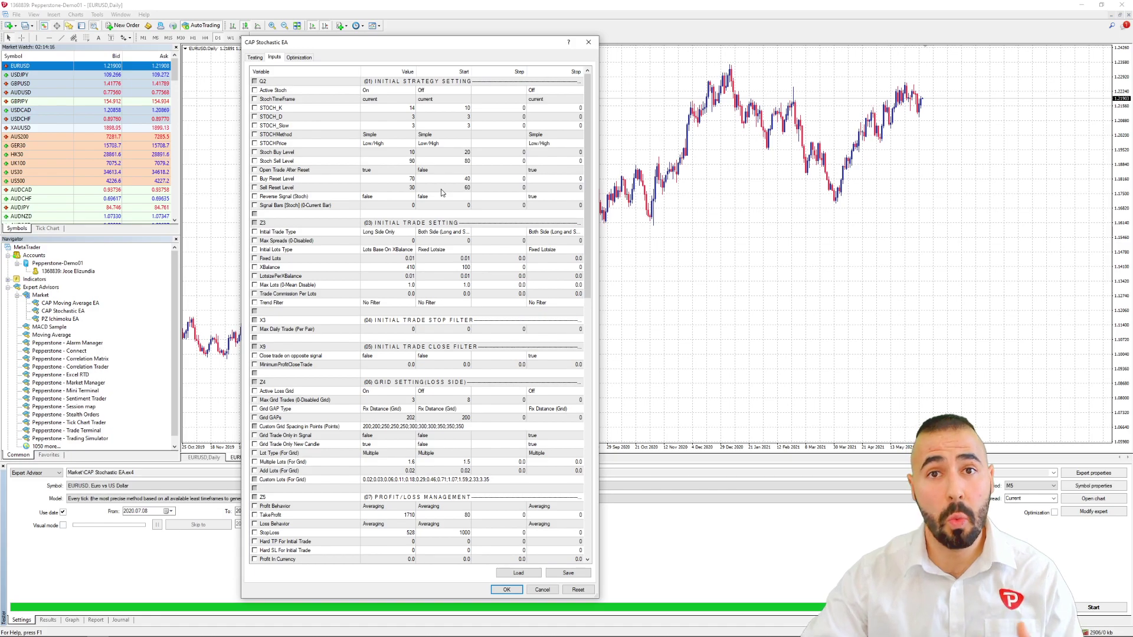
click(506, 590)
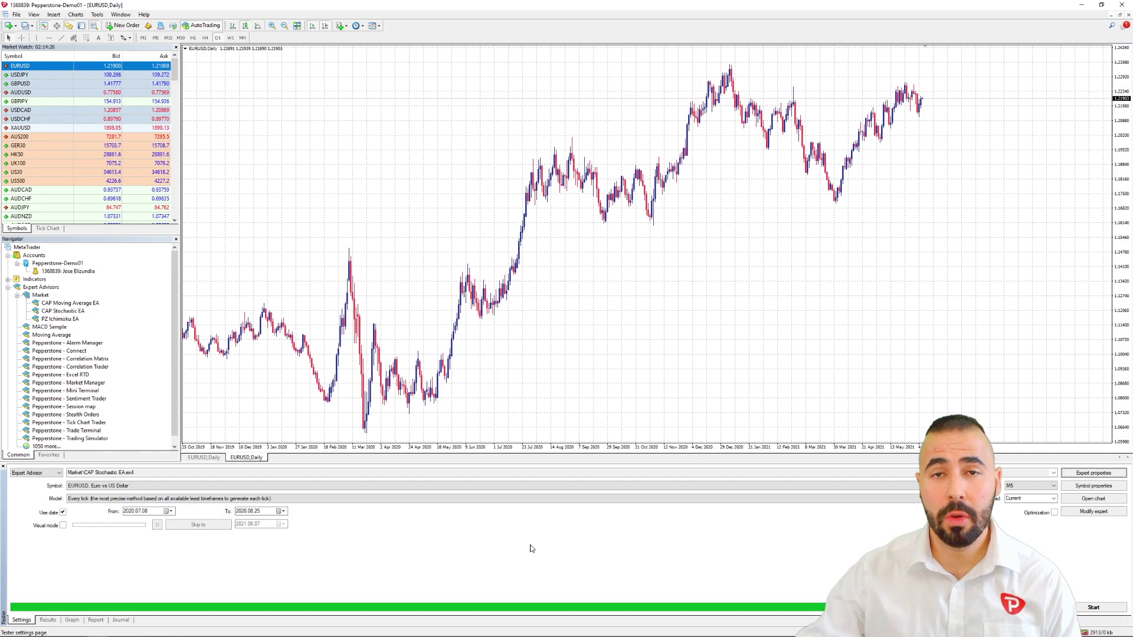
Run the CAP Stochastic EA backtest, review its trade results, then run it again.
click(1093, 608)
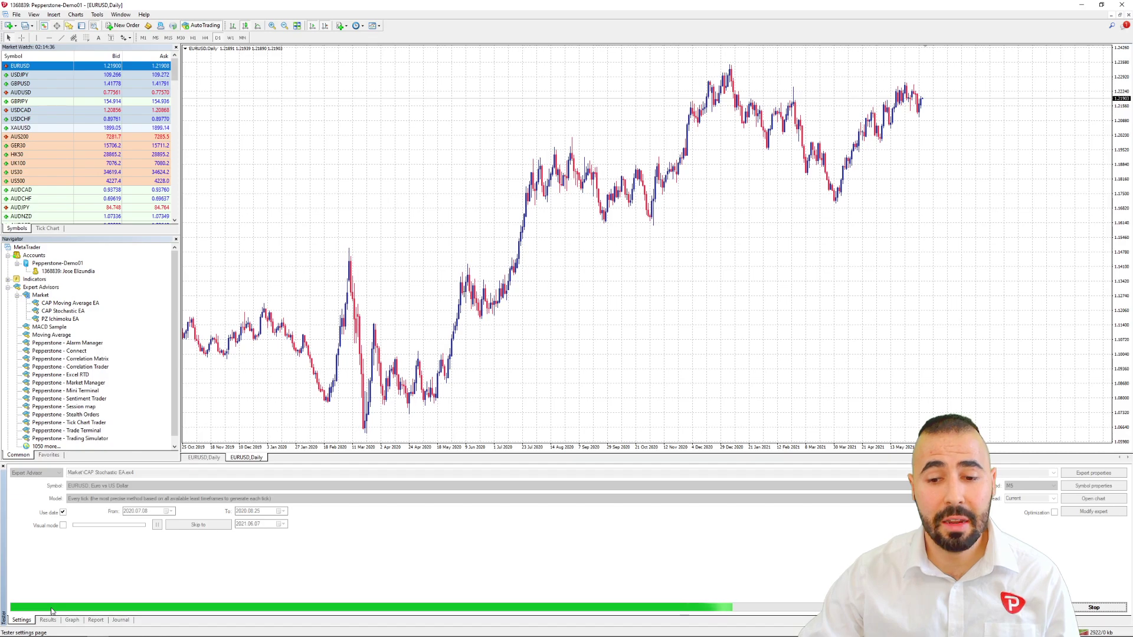
click(52, 621)
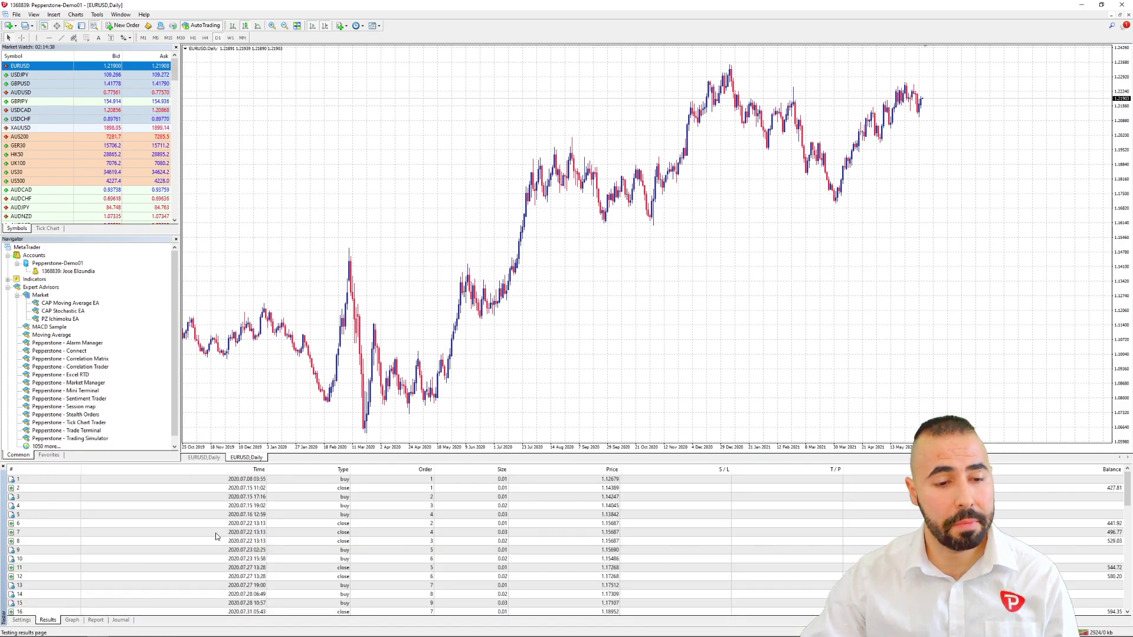
click(23, 620)
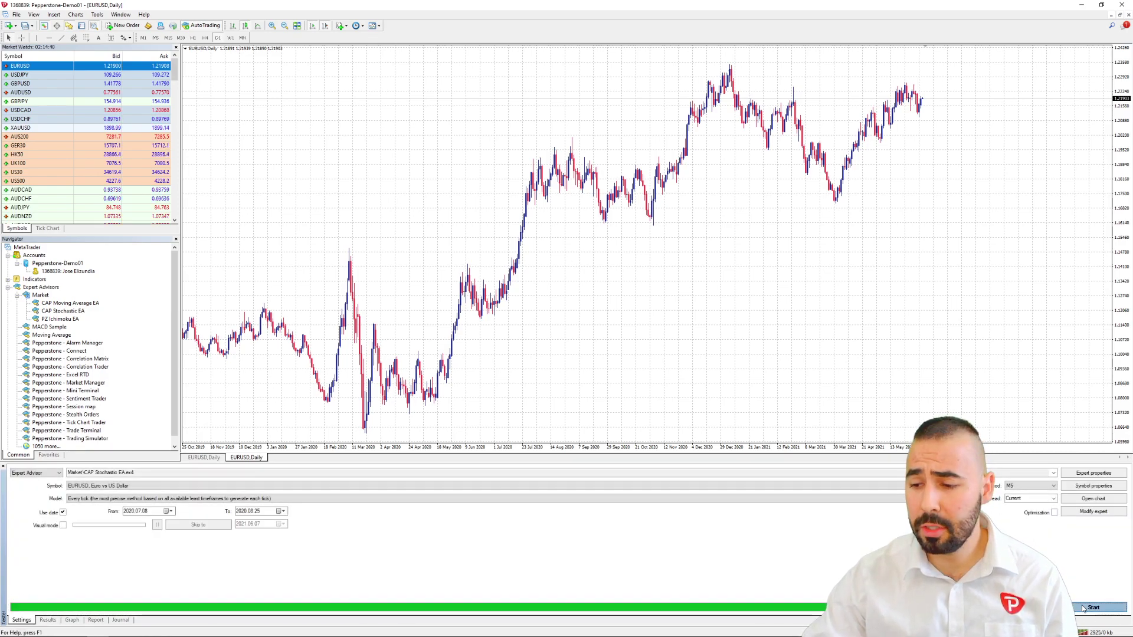
click(1094, 607)
click(48, 621)
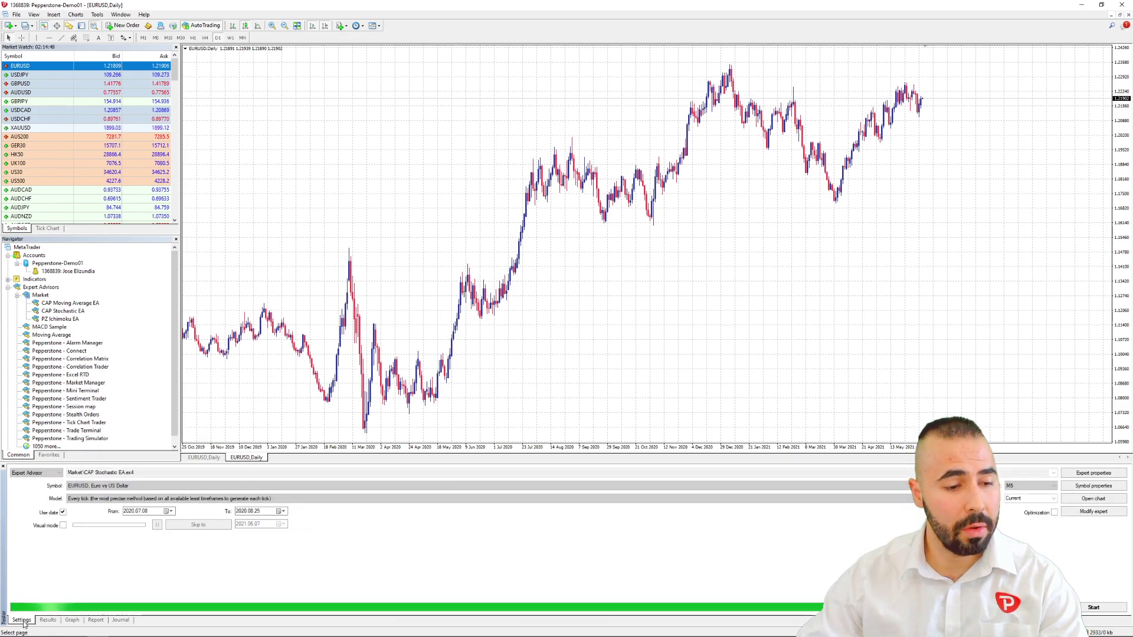
View the balance curve, then the report showing 347.34 net profit from 30 trades.
click(72, 619)
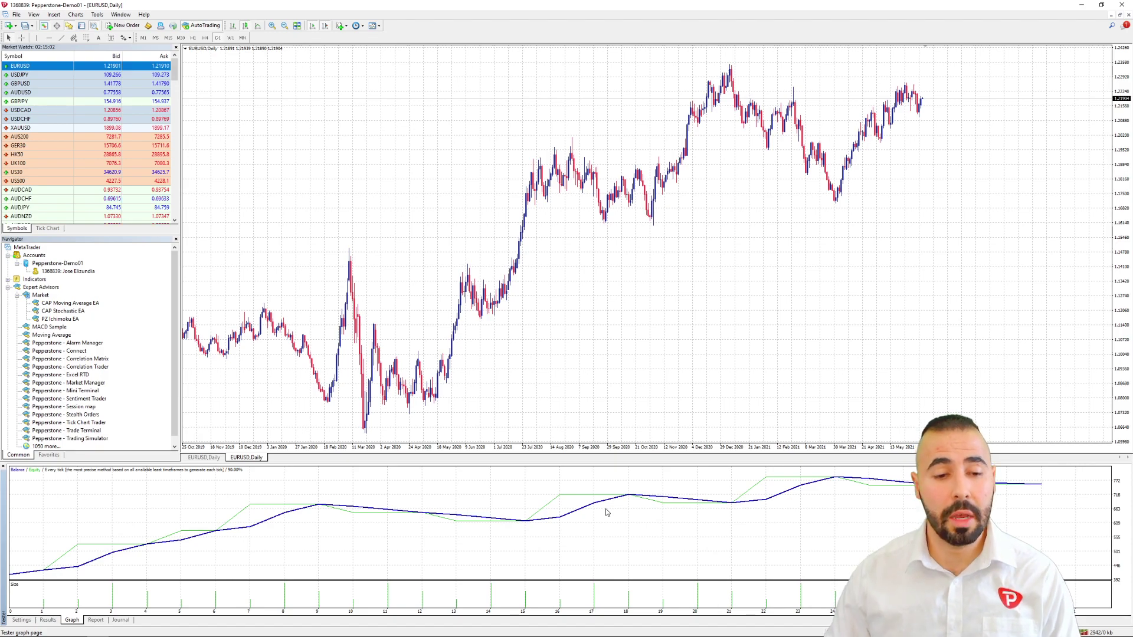
click(98, 620)
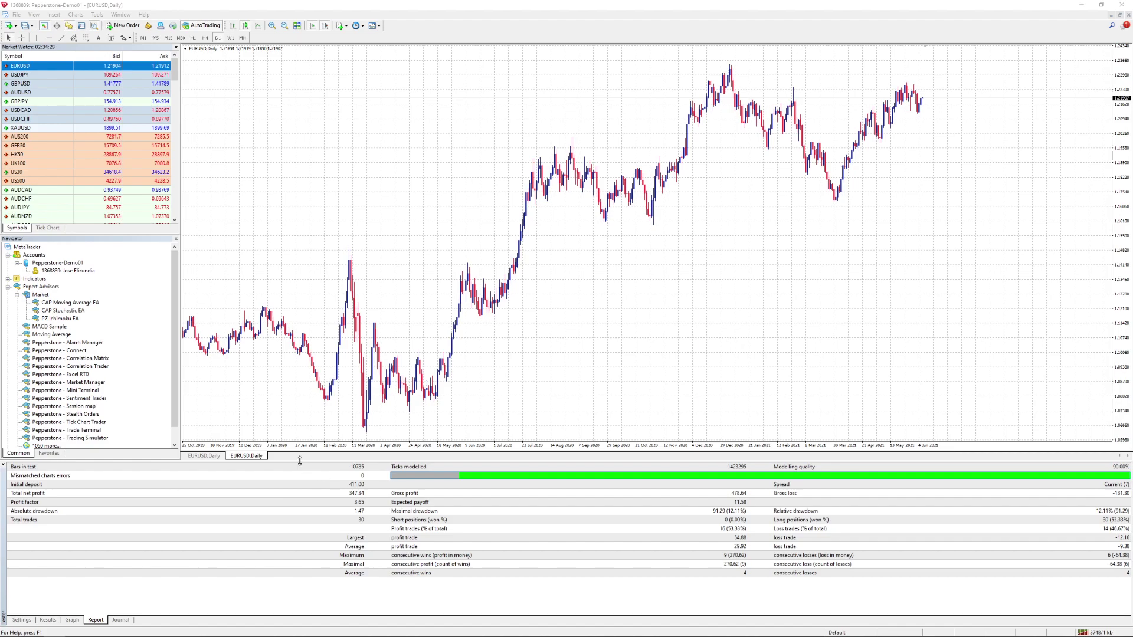
Drag the Tester splitter upward so the report outsizes the chart.
drag(333, 292, 333, 265)
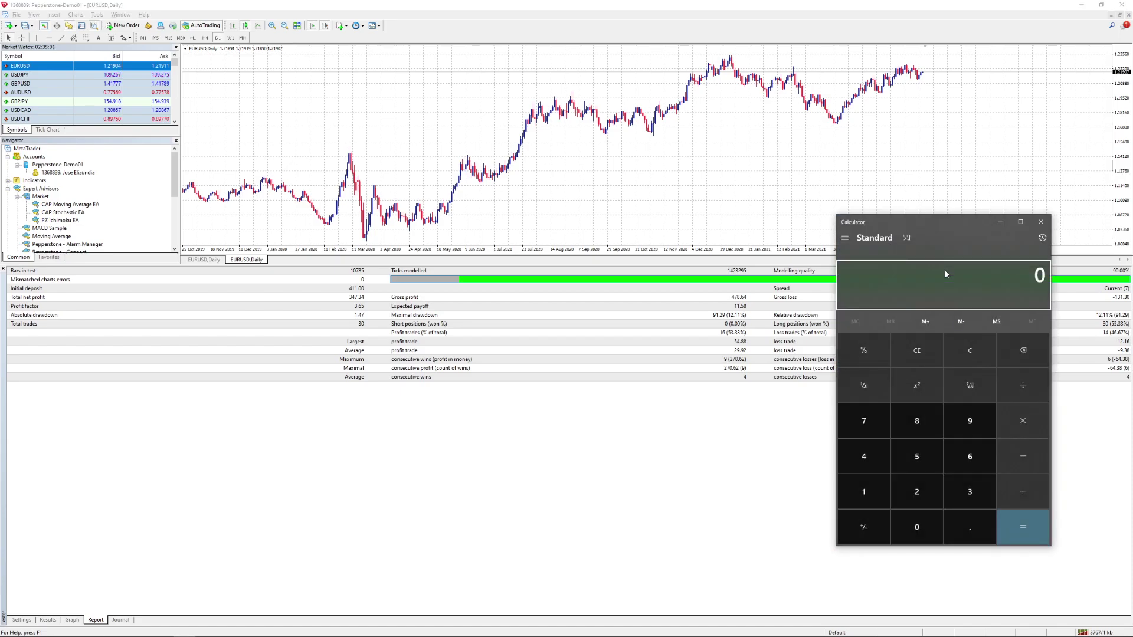
Calculate 347/411 (about 0.8443) in Calculator, then close it.
text(347/411)
key(Return)
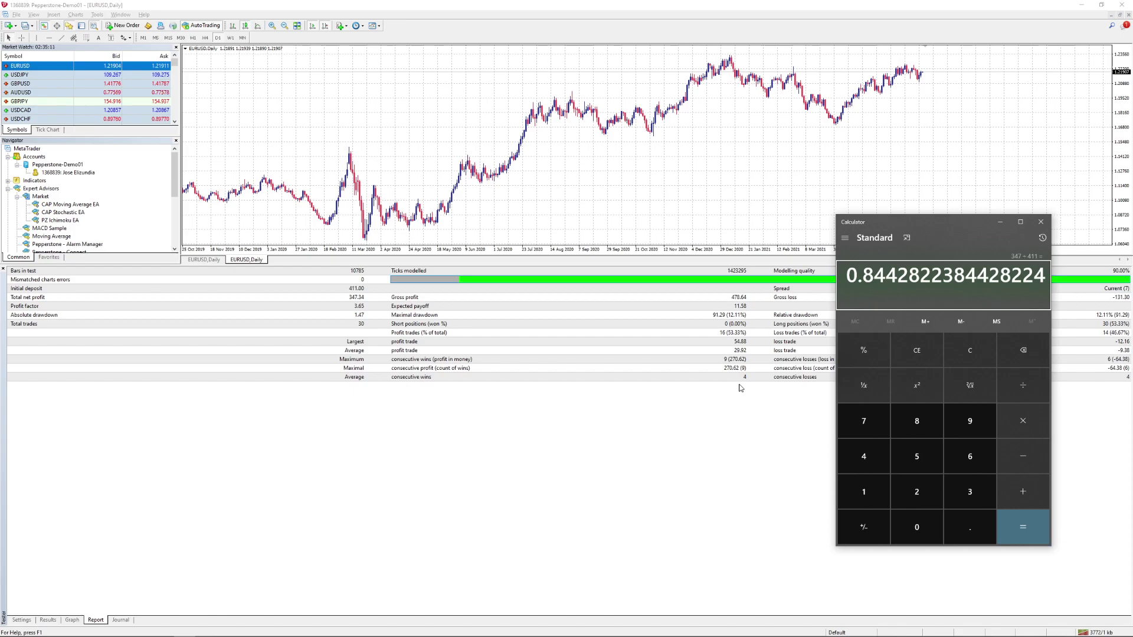
click(1041, 222)
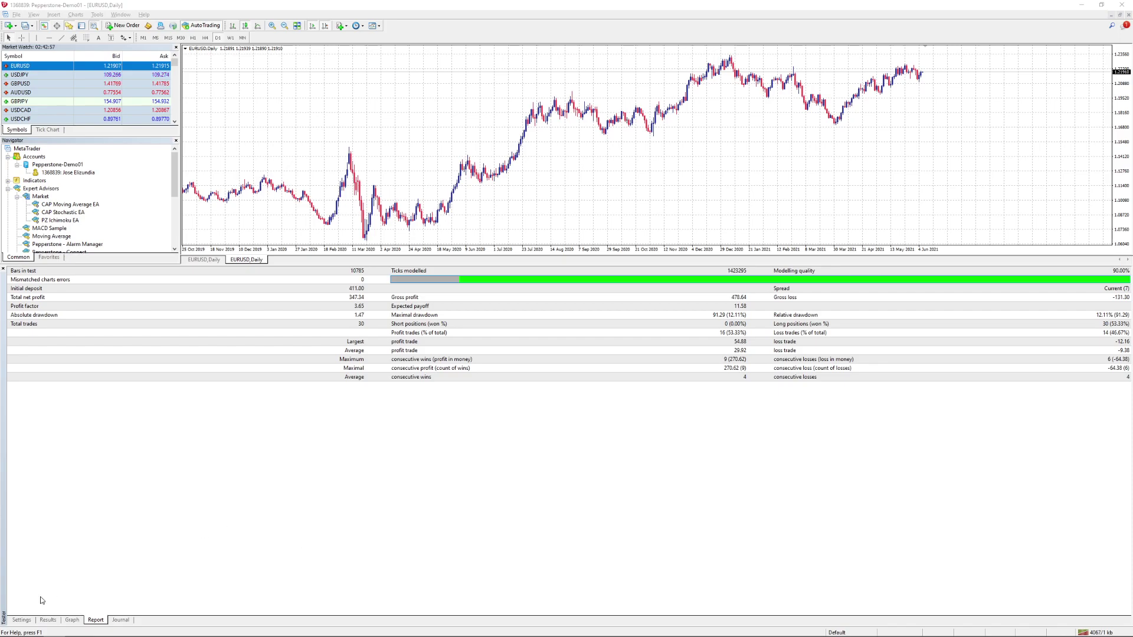
Turn on Crosshair and set the test period to 2020.09.01 through 2020.09.30.
click(20, 620)
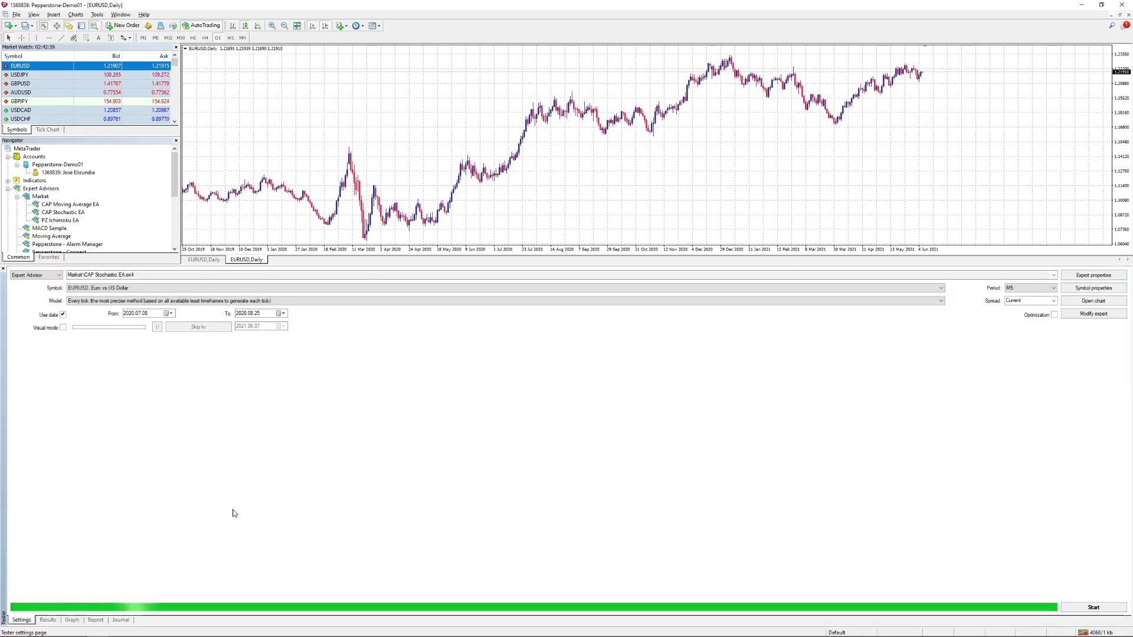
click(58, 26)
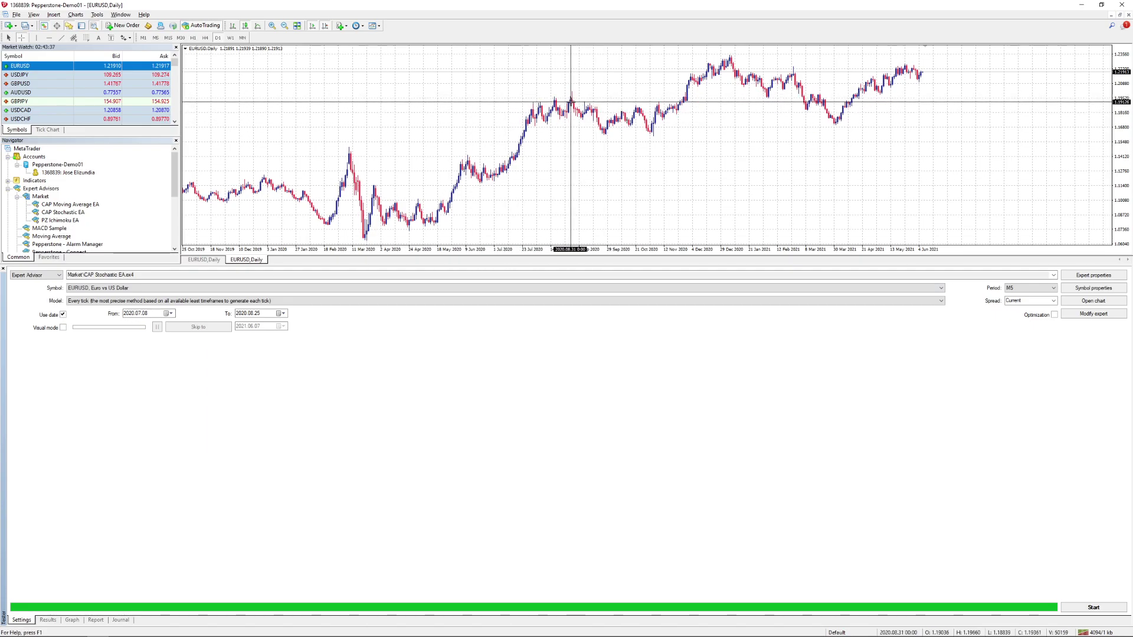
click(139, 315)
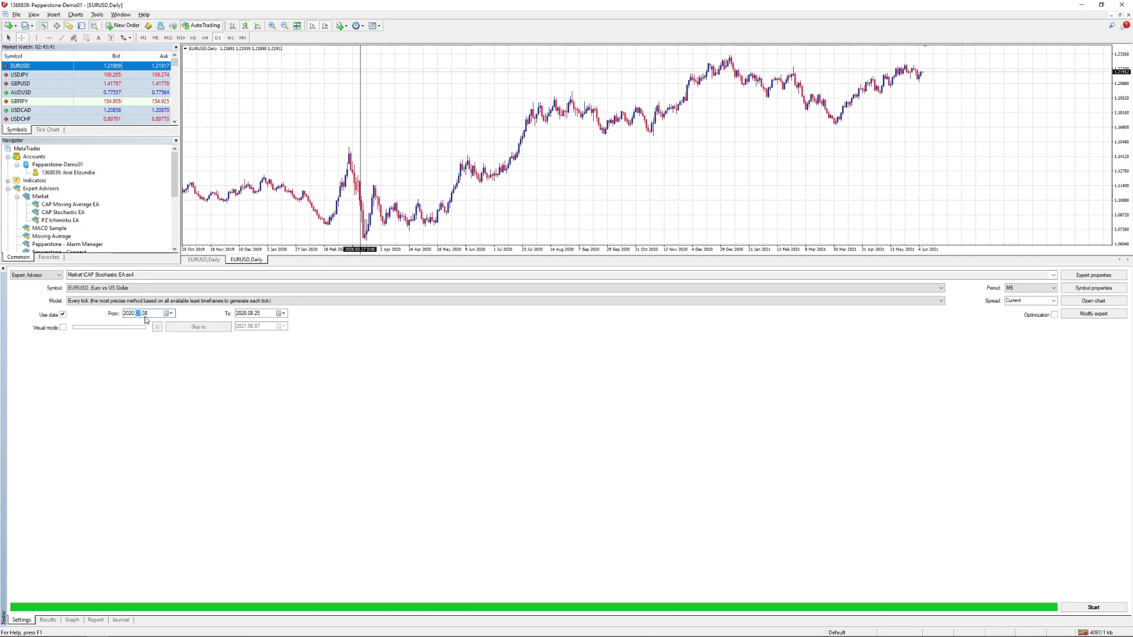
text(09.01)
click(251, 314)
text(09.30)
Run the September backtest, check its balance graph, then list trades ending at 288.35 balance.
click(1083, 608)
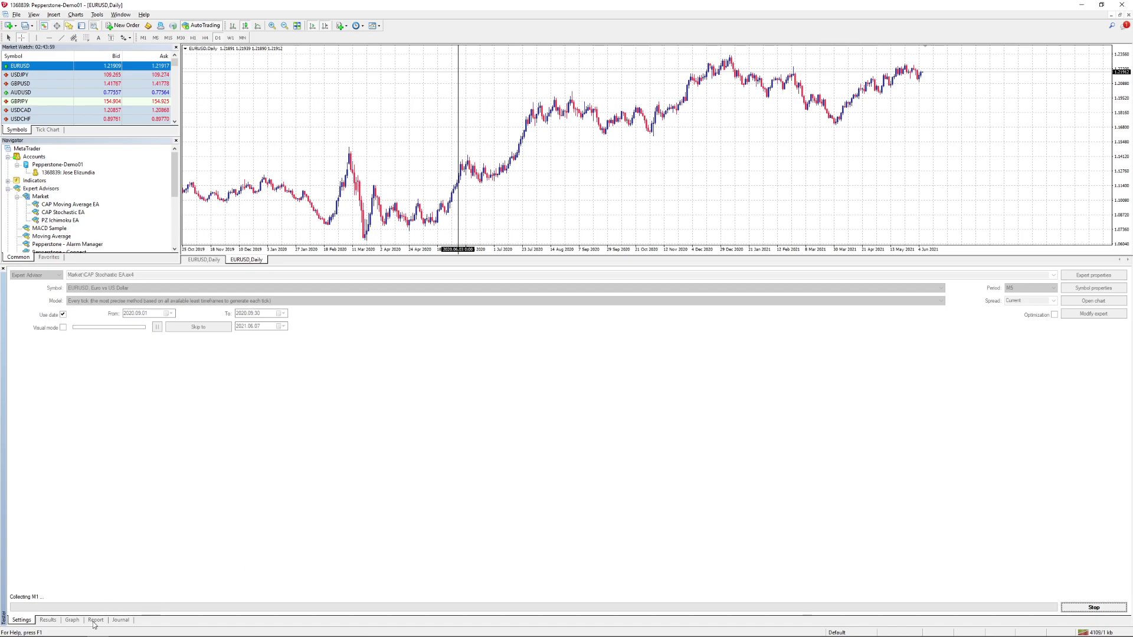
click(72, 621)
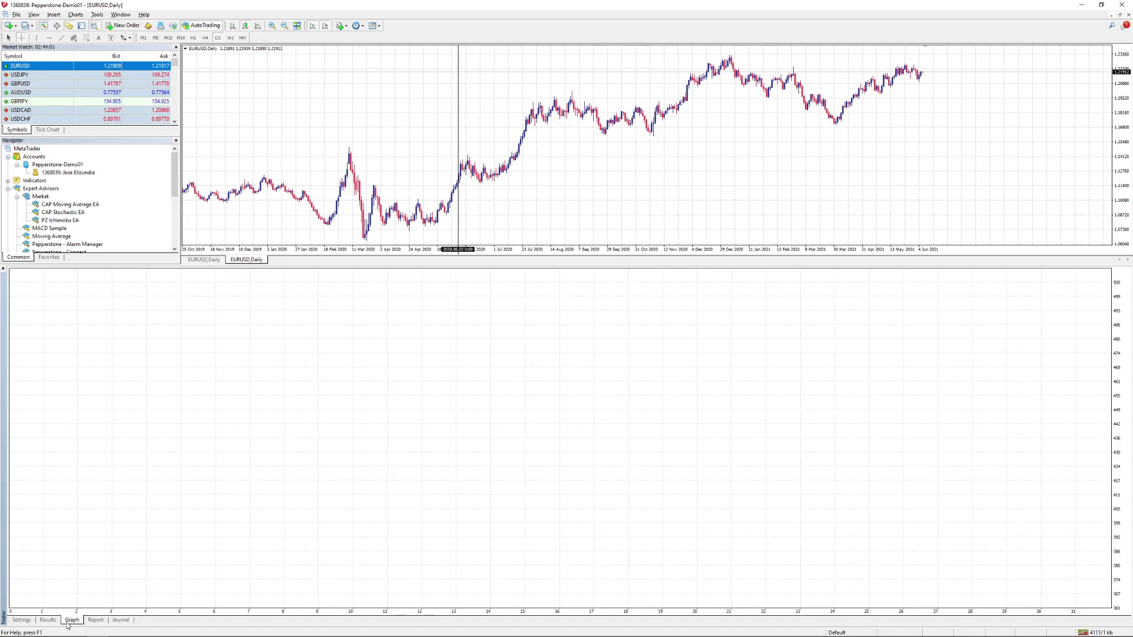
mouse_move(201, 531)
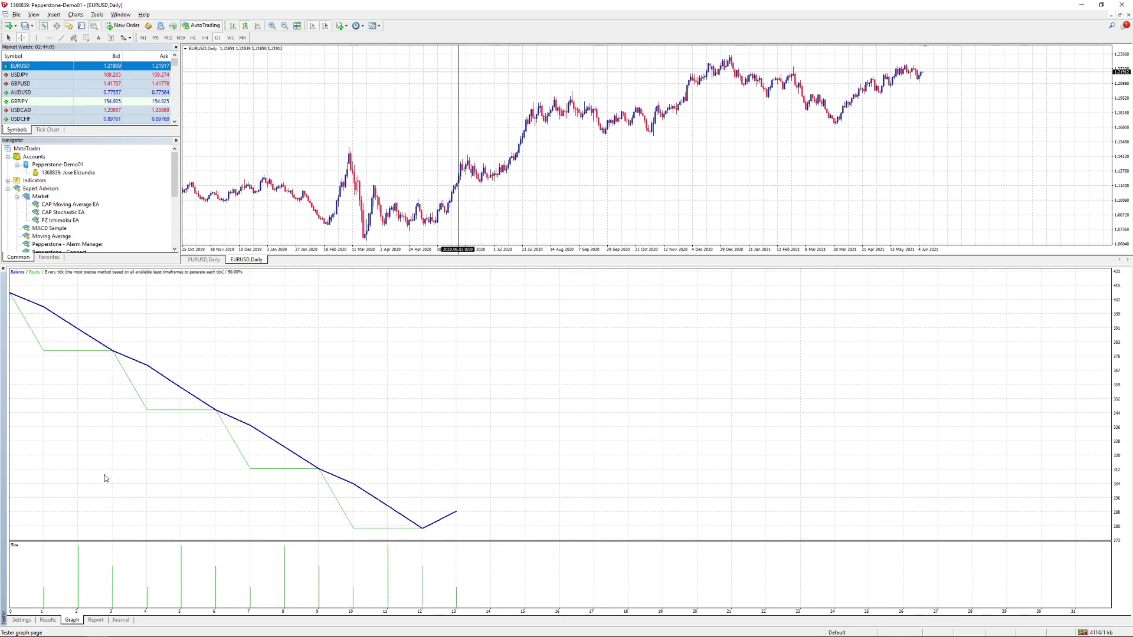
click(48, 620)
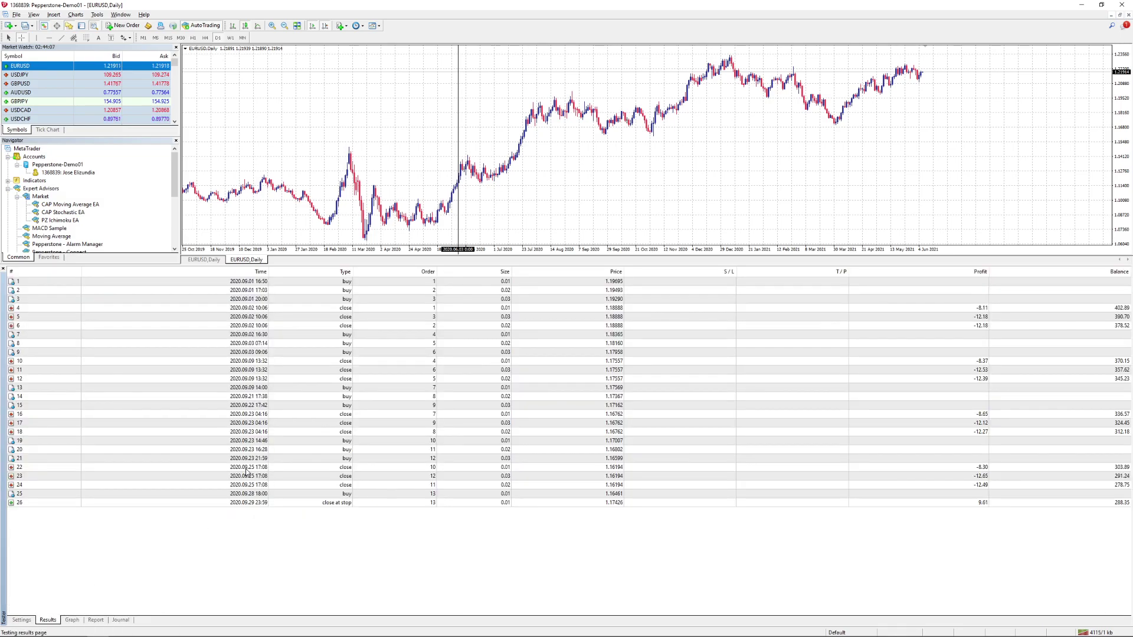
Show the September report: -122.65 net profit from 13 trades, profit factor 0.07.
click(95, 620)
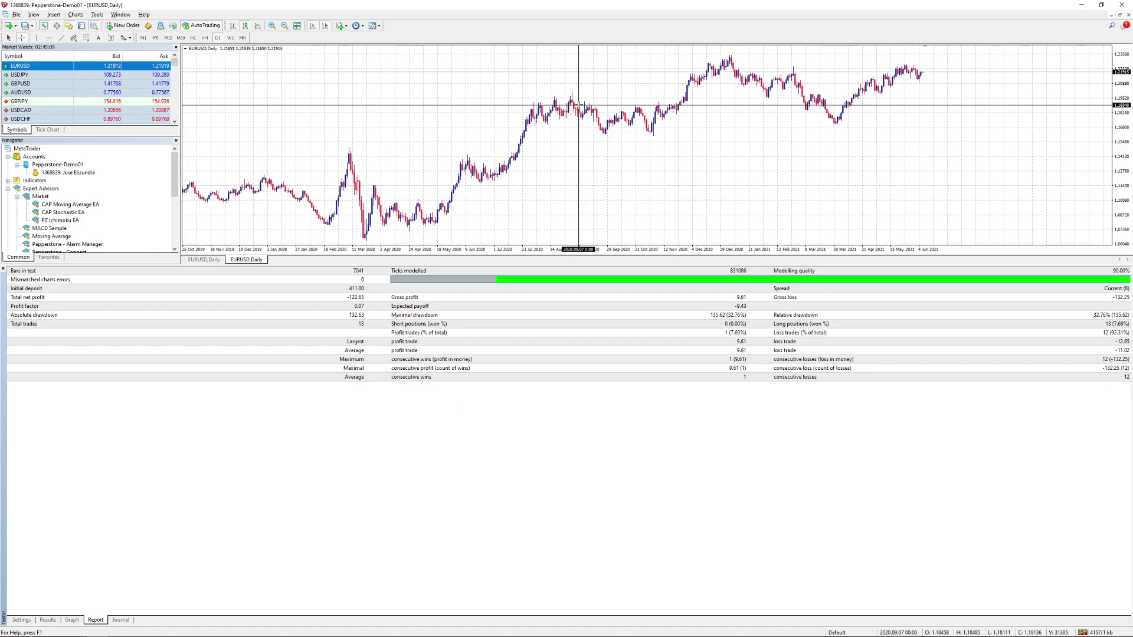
Enable Visual mode in the Strategy Tester settings for the 2020.07.05–2020.08.30 test.
click(21, 620)
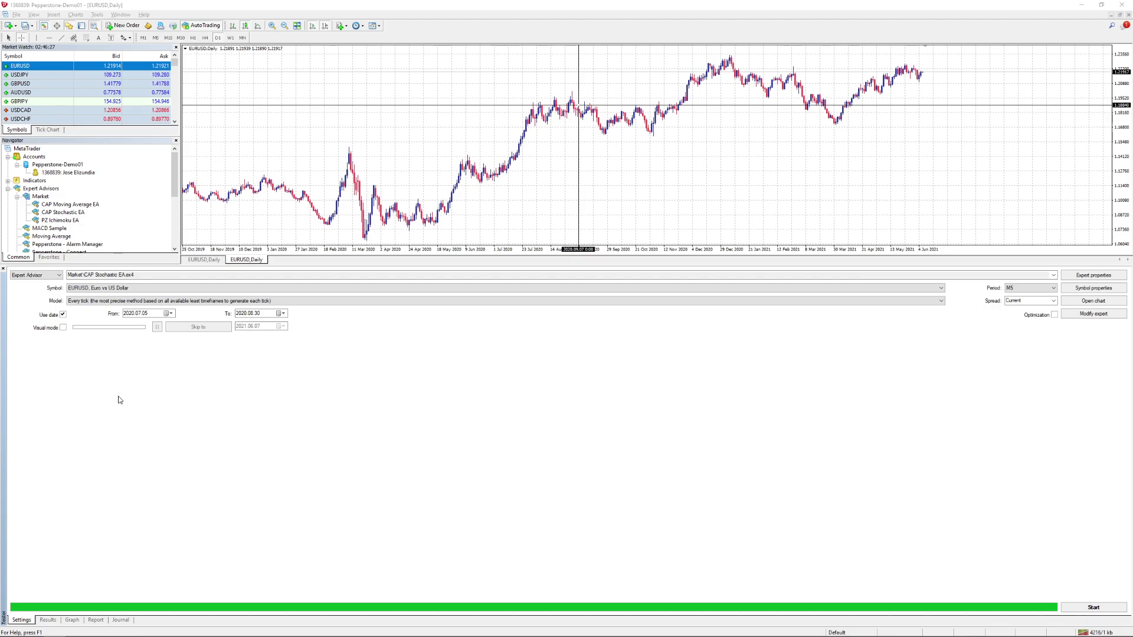
click(63, 328)
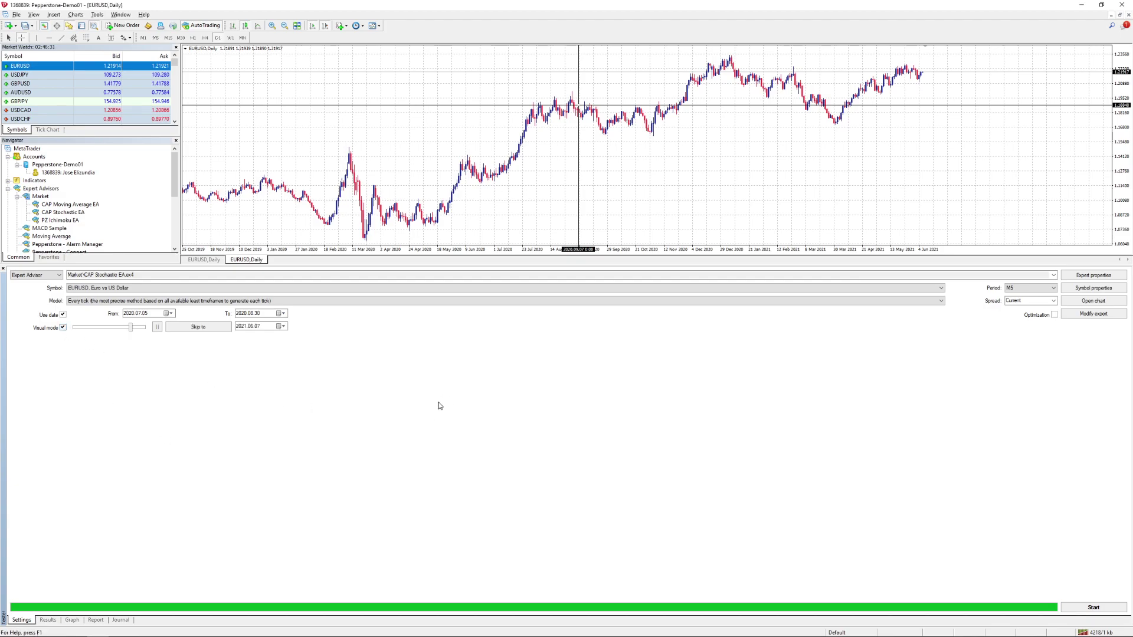
Start the visual backtest, enlarge the chart, switch to candlesticks and zoom out.
click(1082, 607)
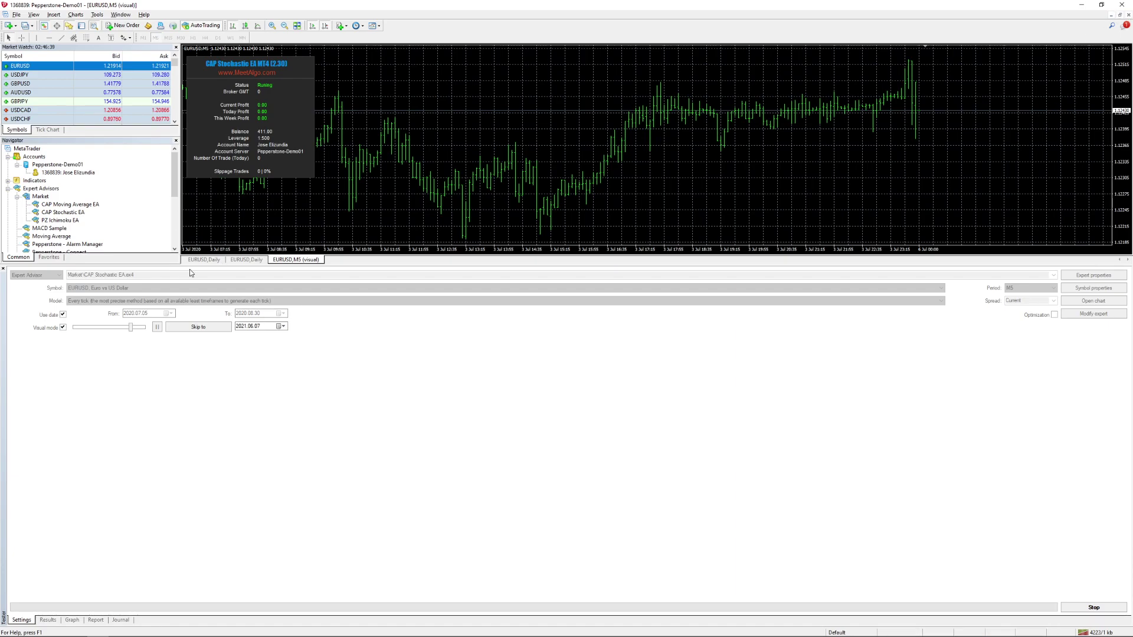
drag(162, 265, 162, 484)
click(244, 26)
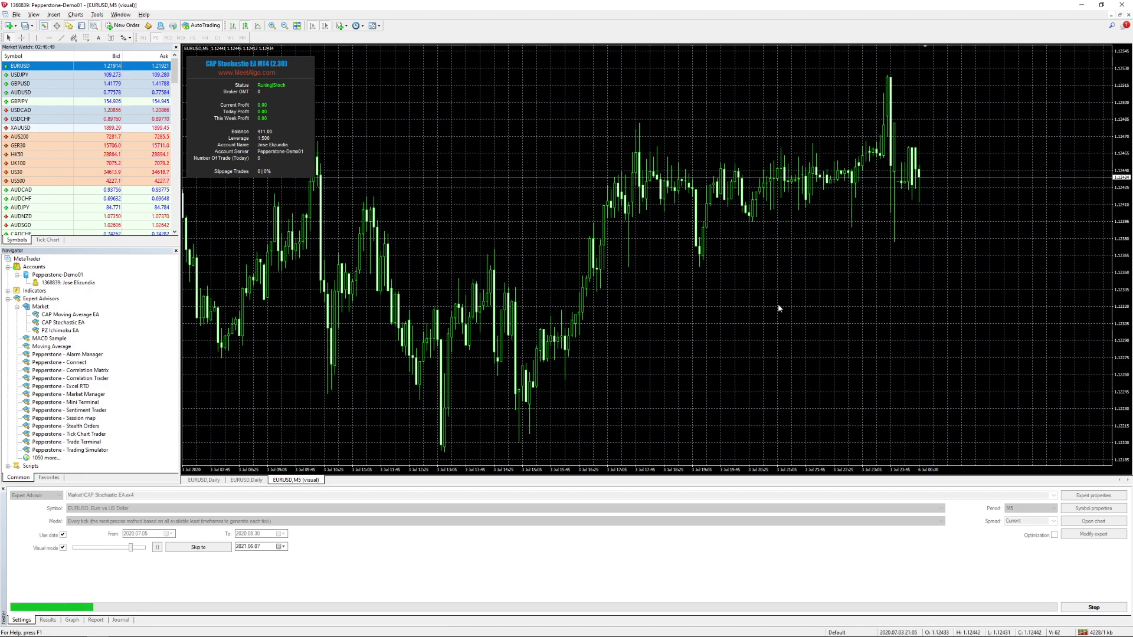
key(minus)
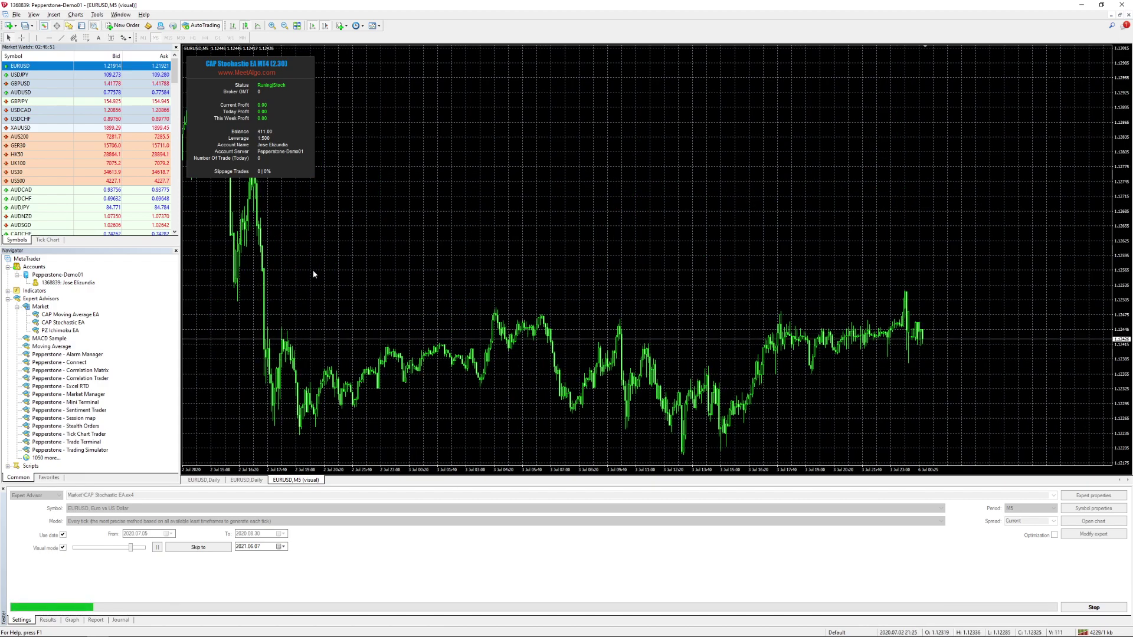
Add a default Stochastic Oscillator (14,3,3) from Insert > Indicators to the chart.
click(54, 14)
mouse_move(71, 23)
click(130, 24)
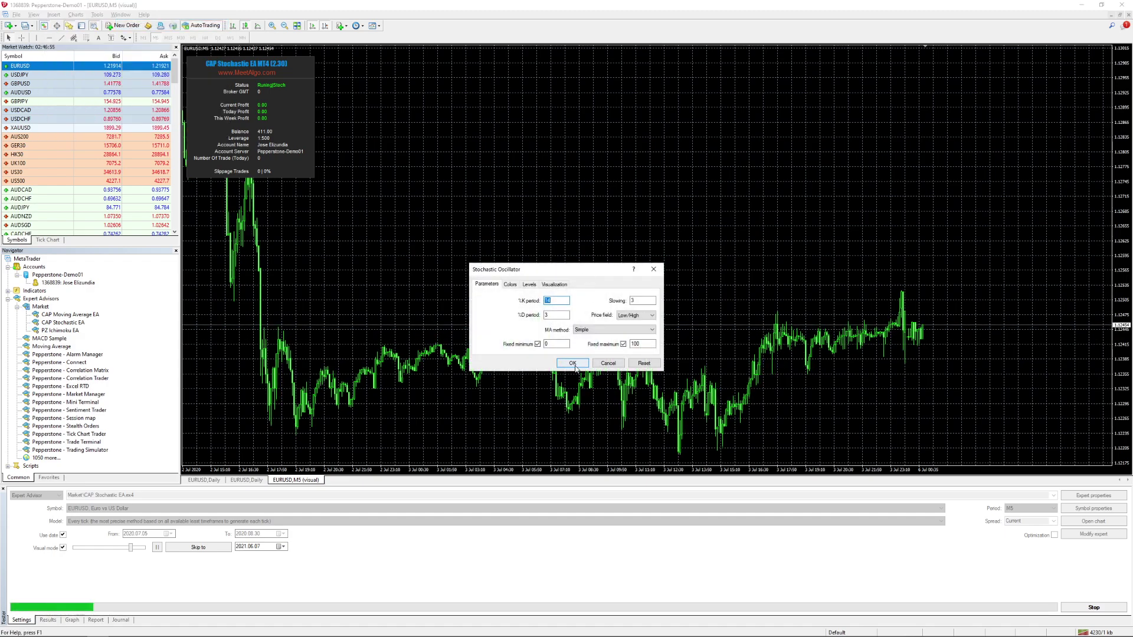
click(576, 362)
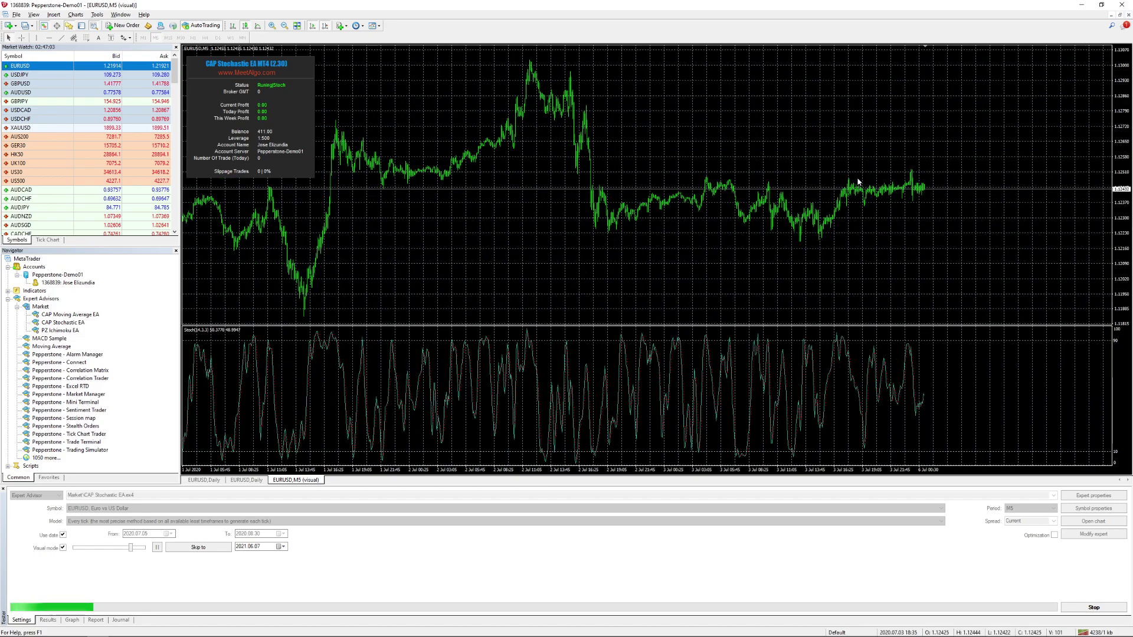
Raise the visual-mode speed so the EURUSD M5 backtest advances into 6 July 2020.
drag(130, 548, 148, 553)
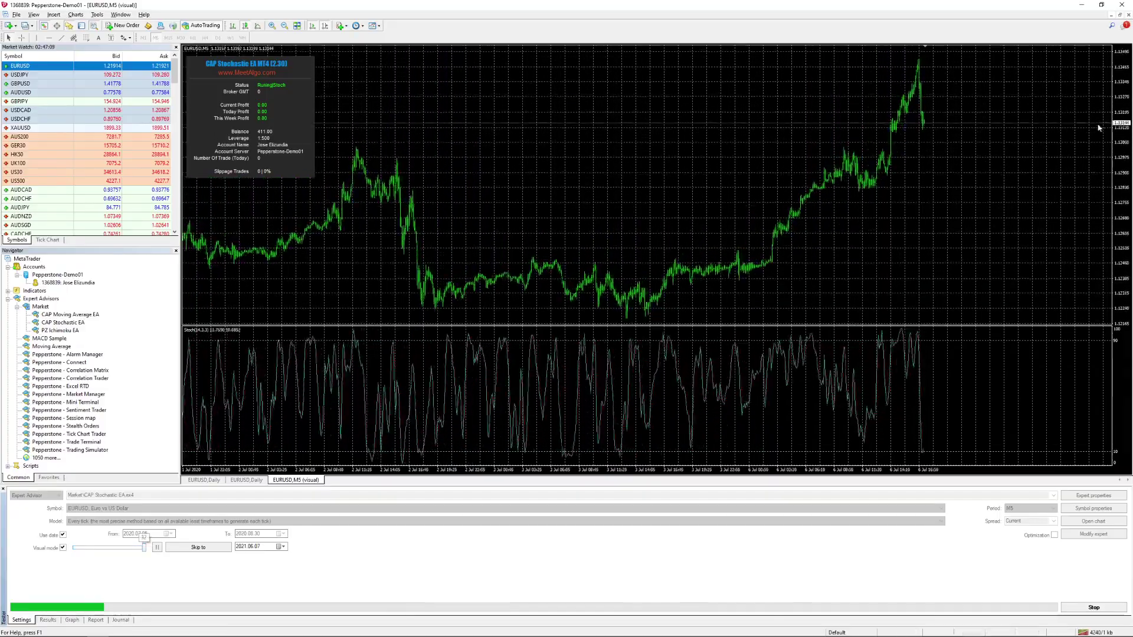